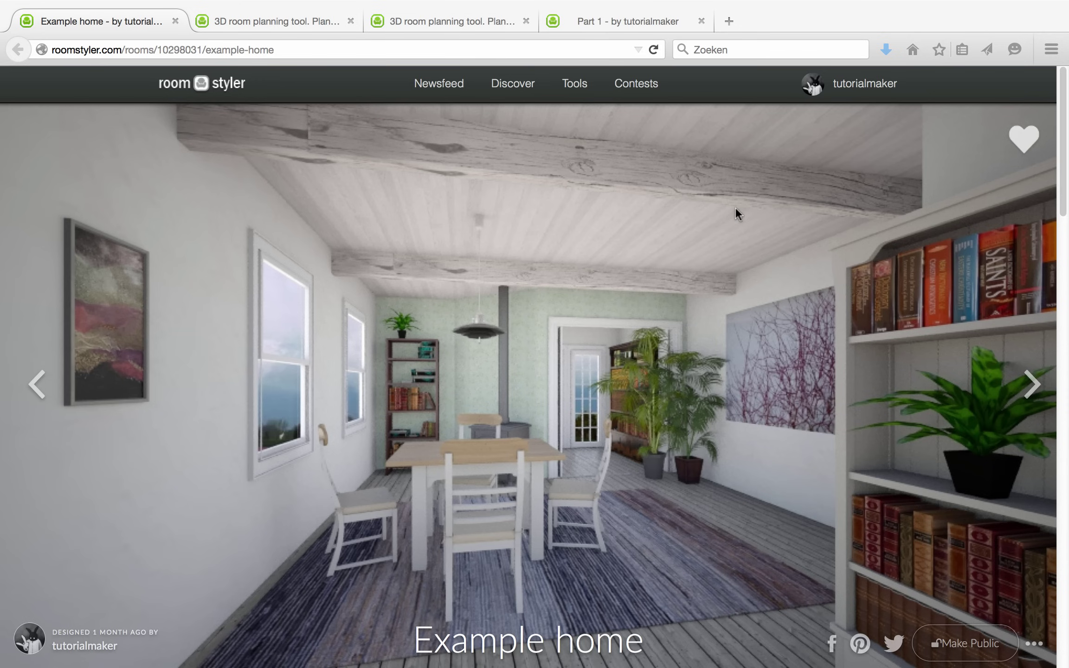
Switch to the browser tab showing the Example home floor plan in the planner.
click(272, 20)
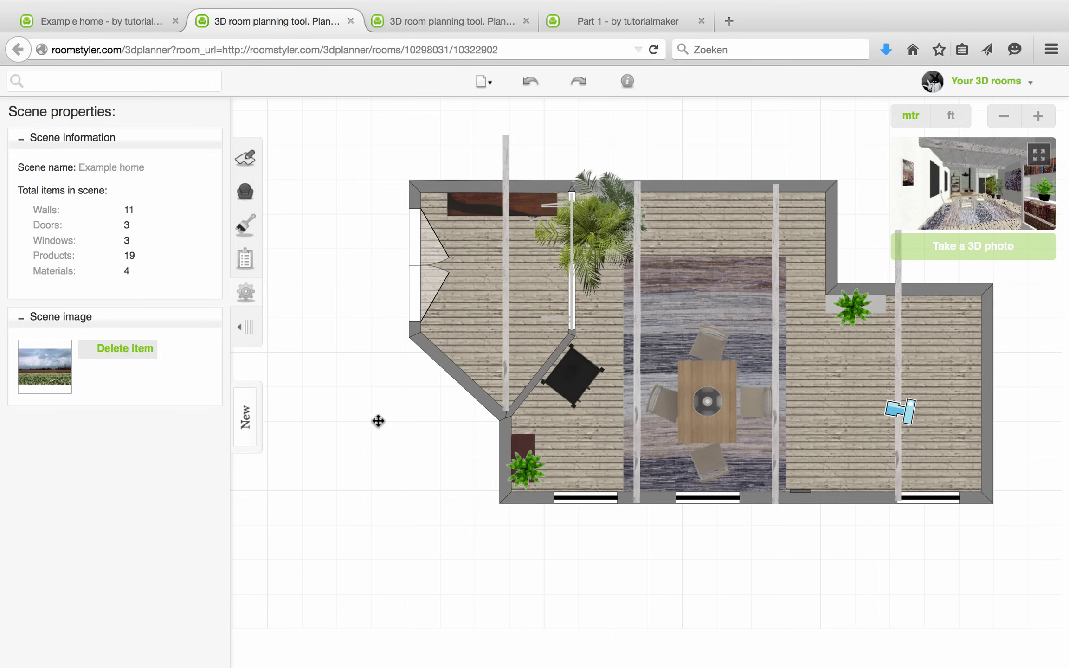
Take a 3D photo of the Part 1 plan and save it as a public room.
click(461, 16)
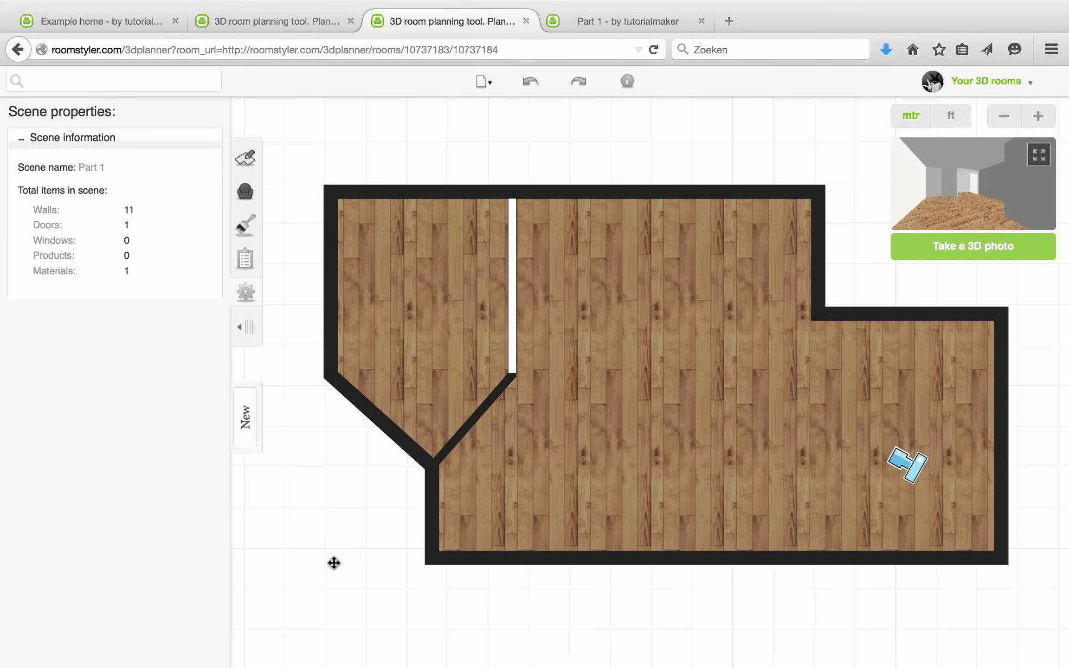
click(993, 253)
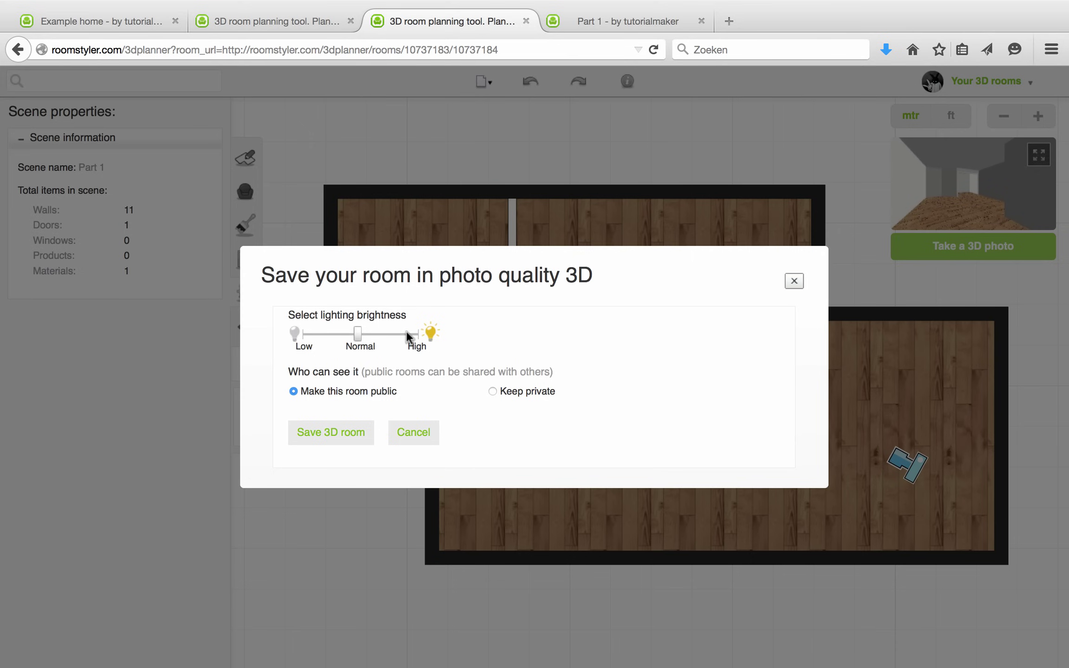
click(492, 391)
click(293, 391)
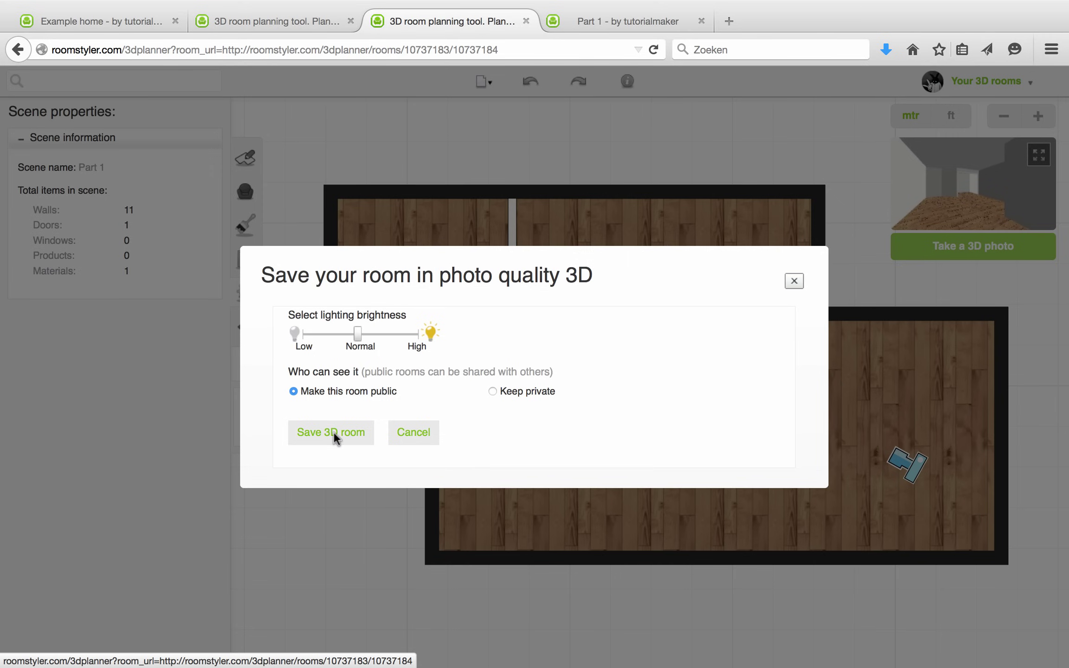
click(334, 433)
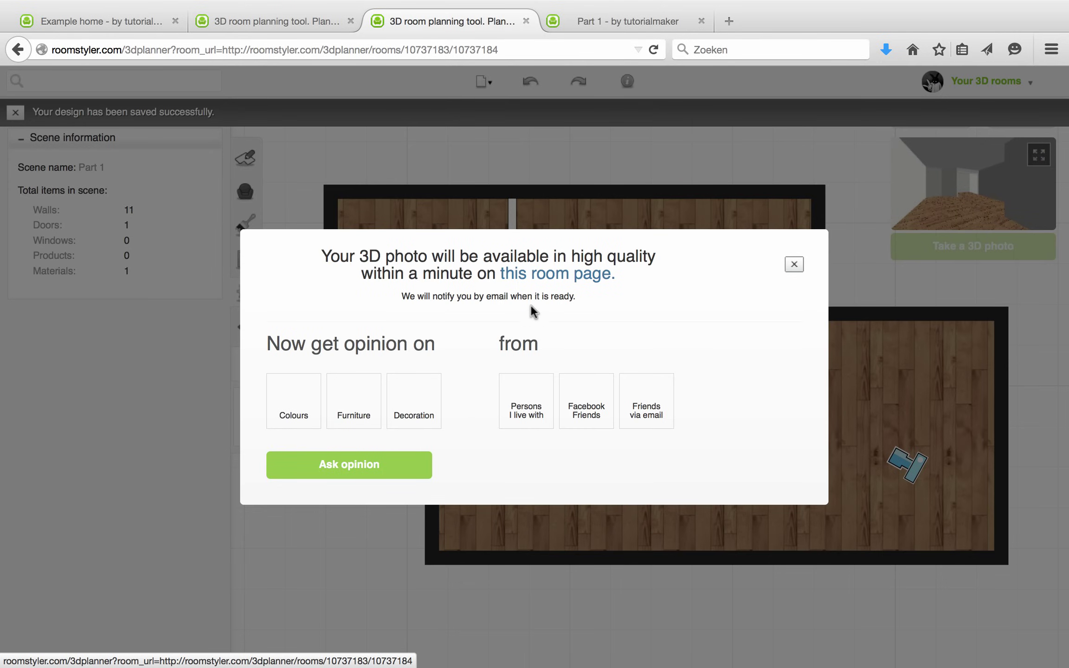
Open the Part 1 room page from the confirmation link and select its title text.
click(542, 280)
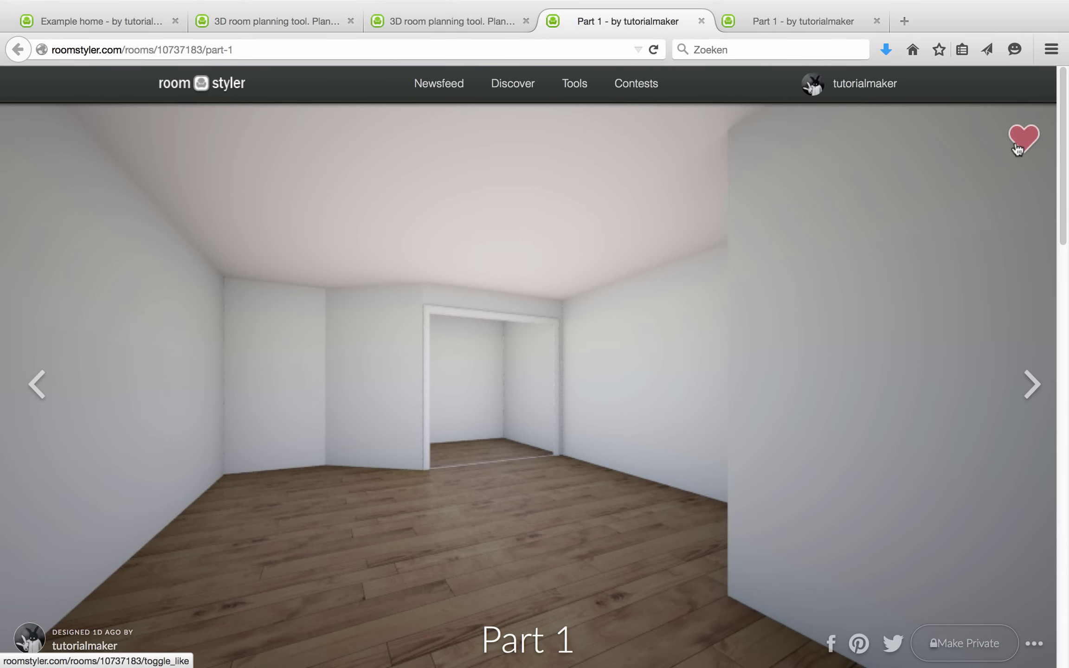
triple_click(586, 637)
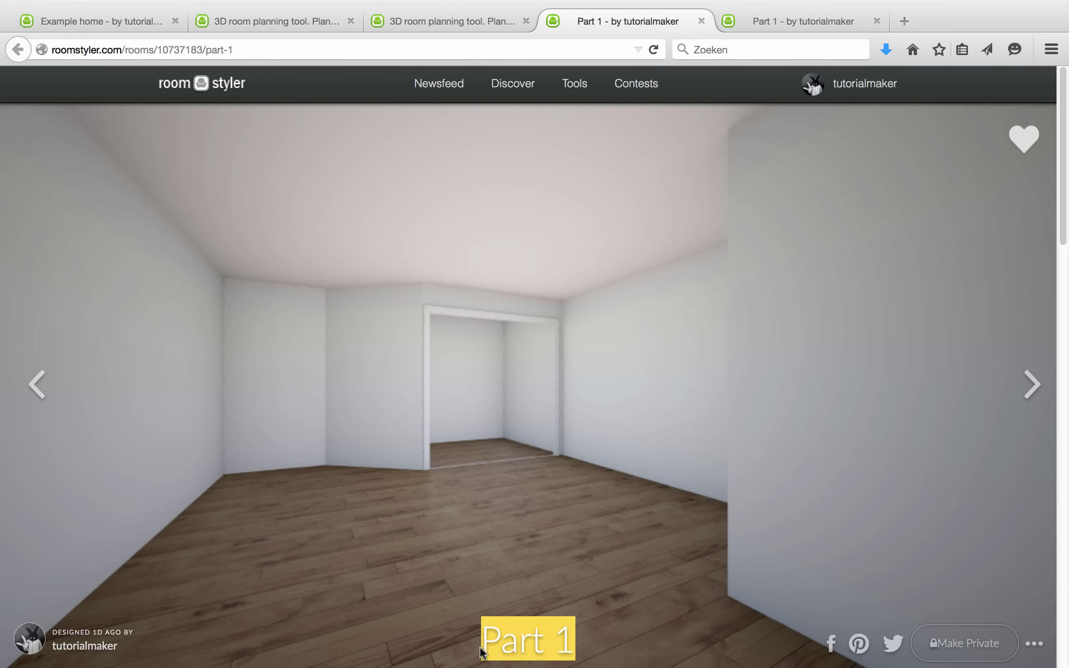
click(560, 595)
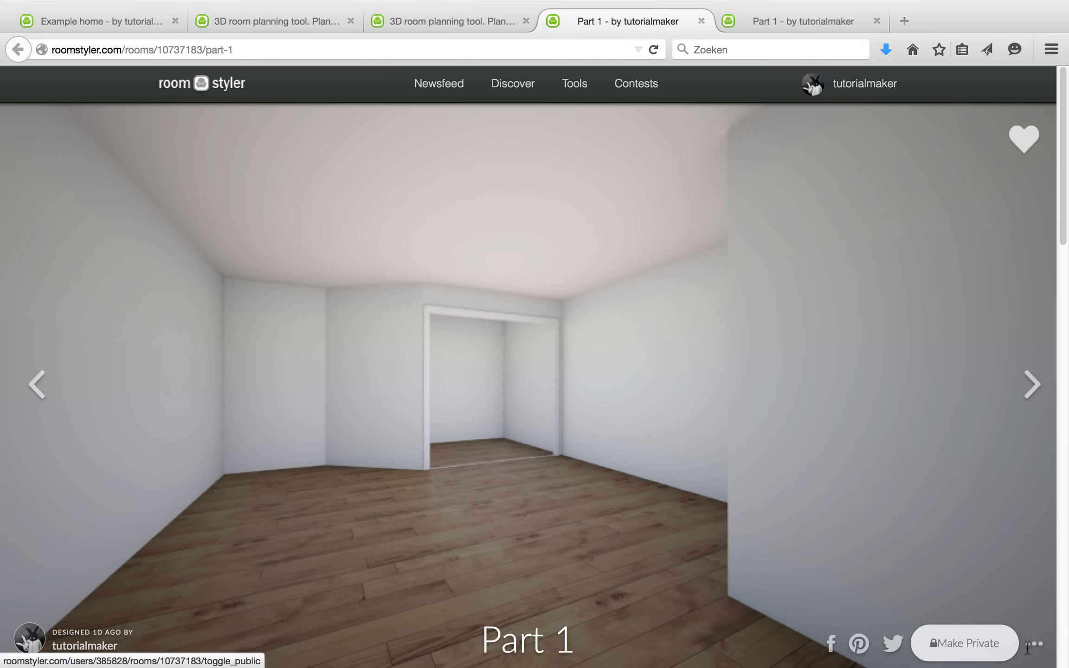
mouse_move(1034, 644)
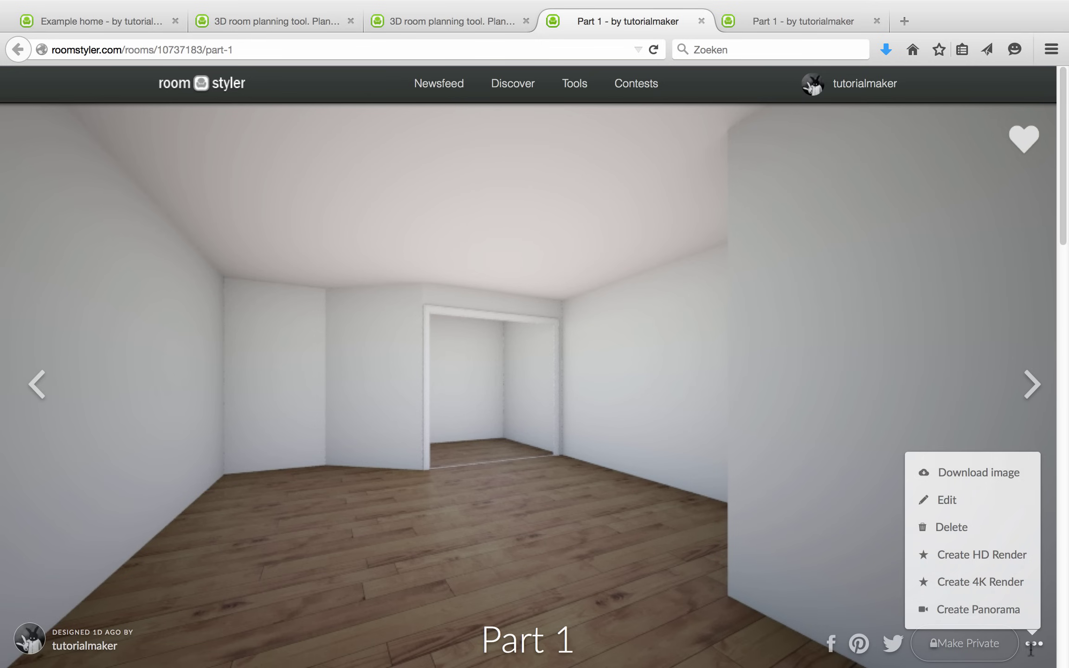
Reopen Part 1 in the planner with Edit and shift the plan right.
click(942, 502)
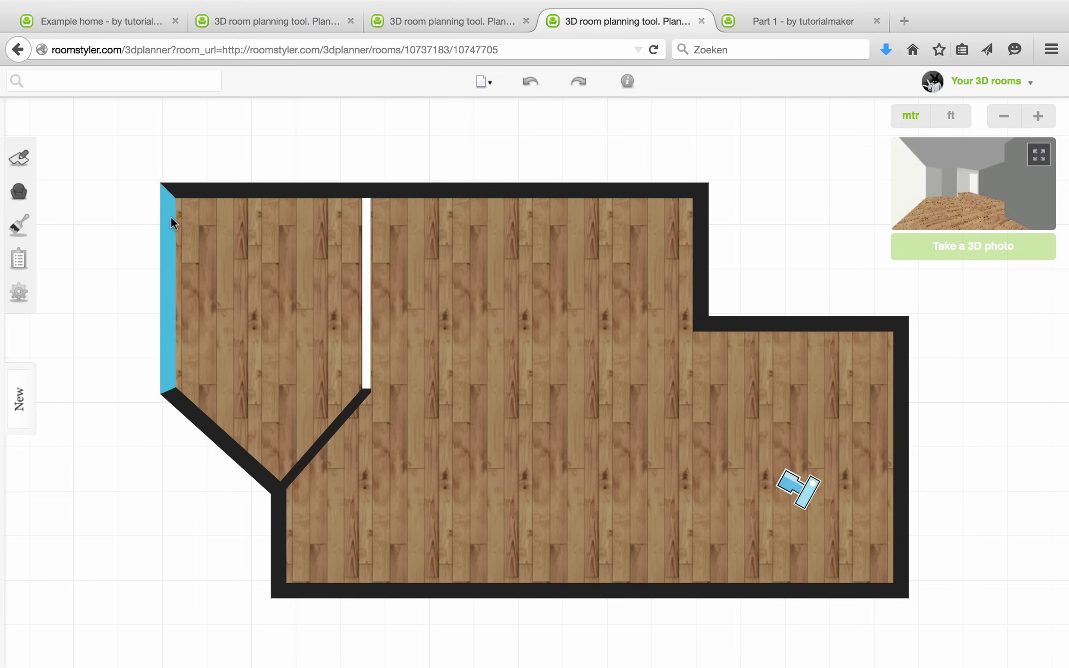
drag(103, 239, 140, 218)
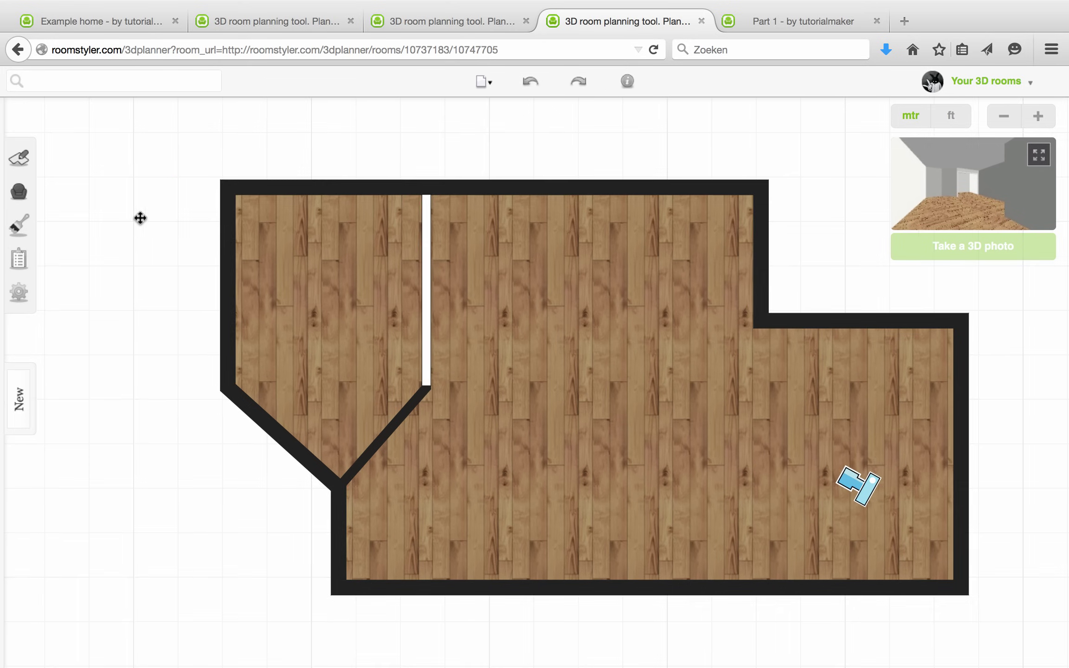
Place a Glazed Panel Door from the Doors catalogue on the upper-left wall.
click(20, 157)
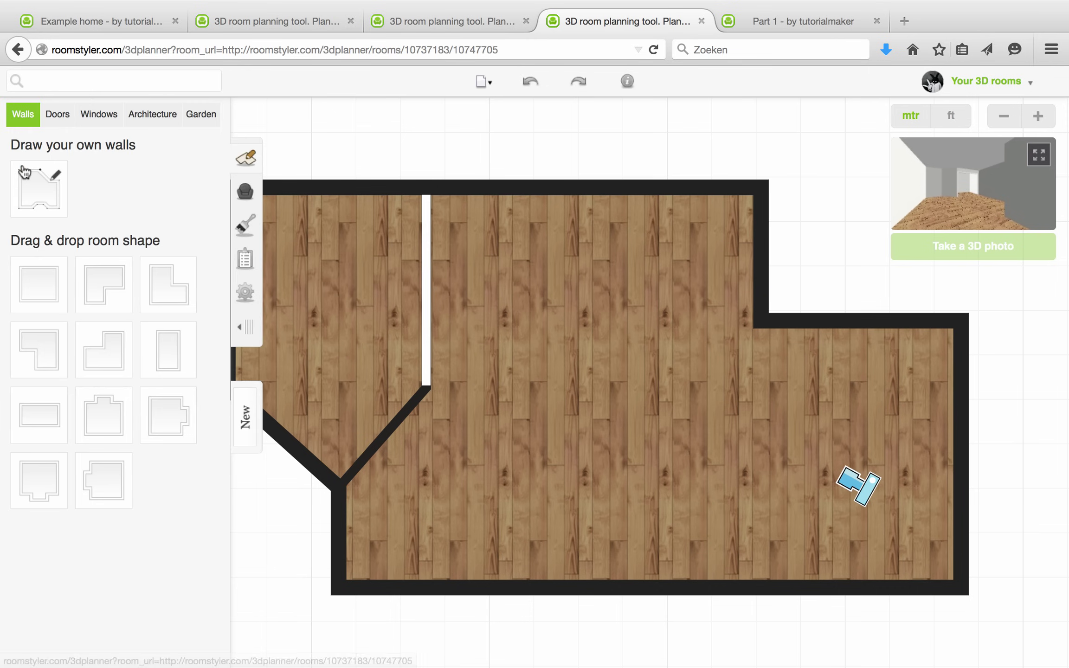
click(58, 123)
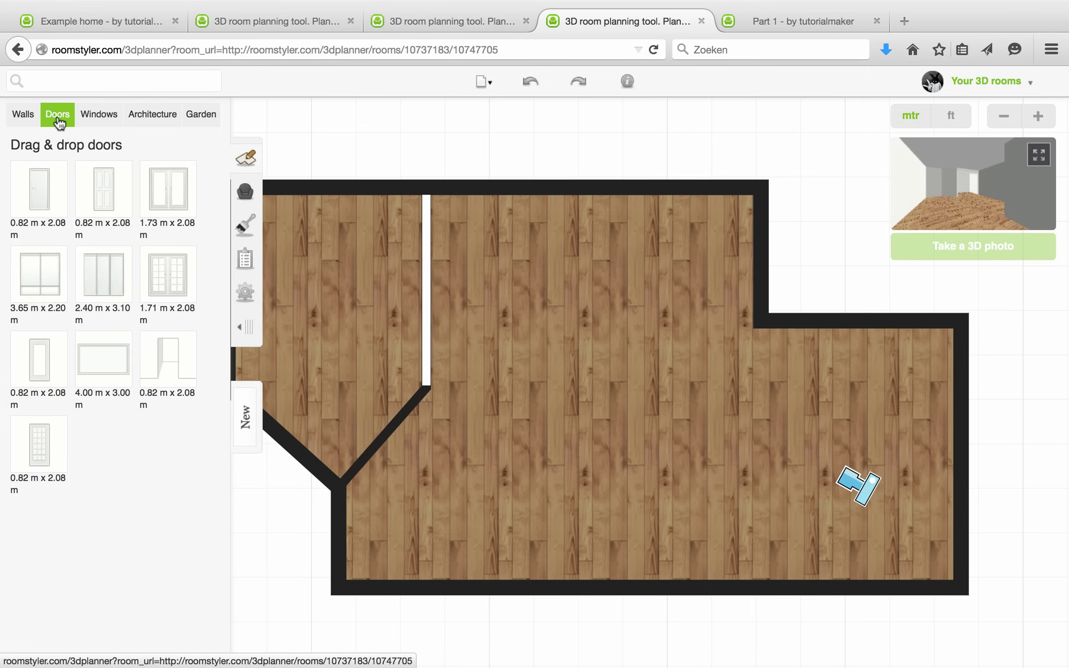
drag(304, 304, 433, 308)
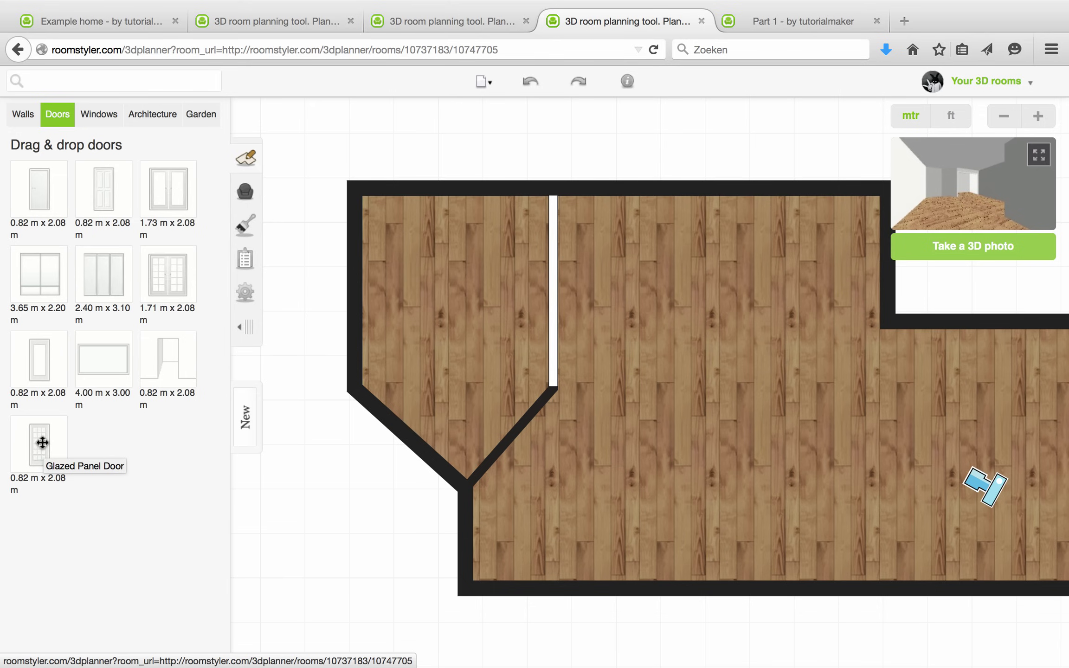
drag(41, 443, 57, 446)
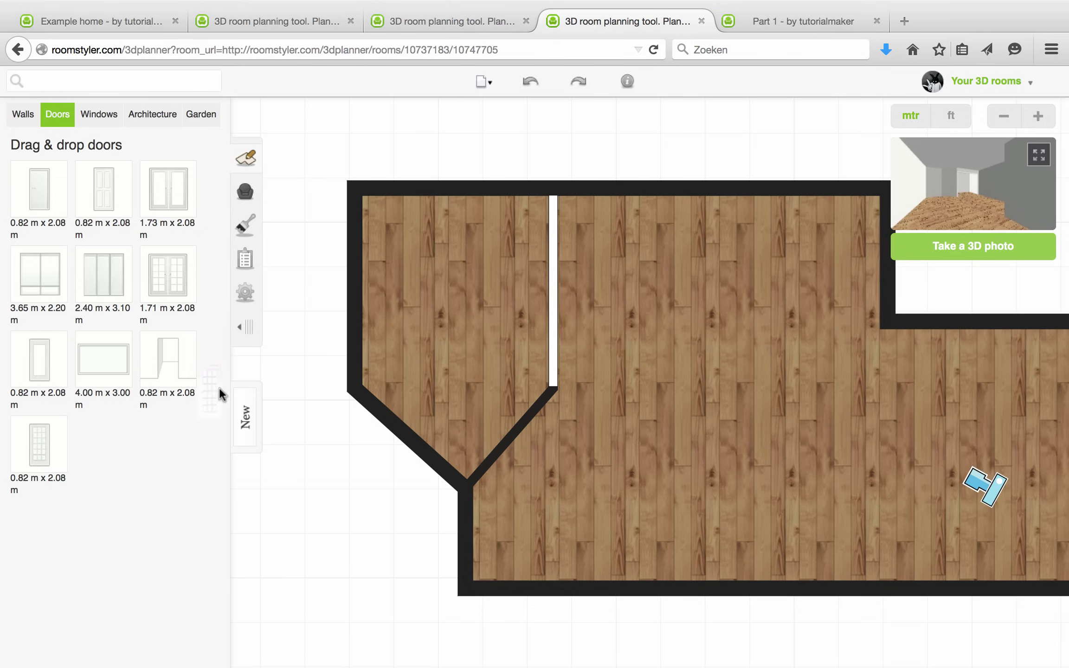
mouse_move(219, 388)
mouse_down()
mouse_move(349, 264)
mouse_move(355, 228)
mouse_up()
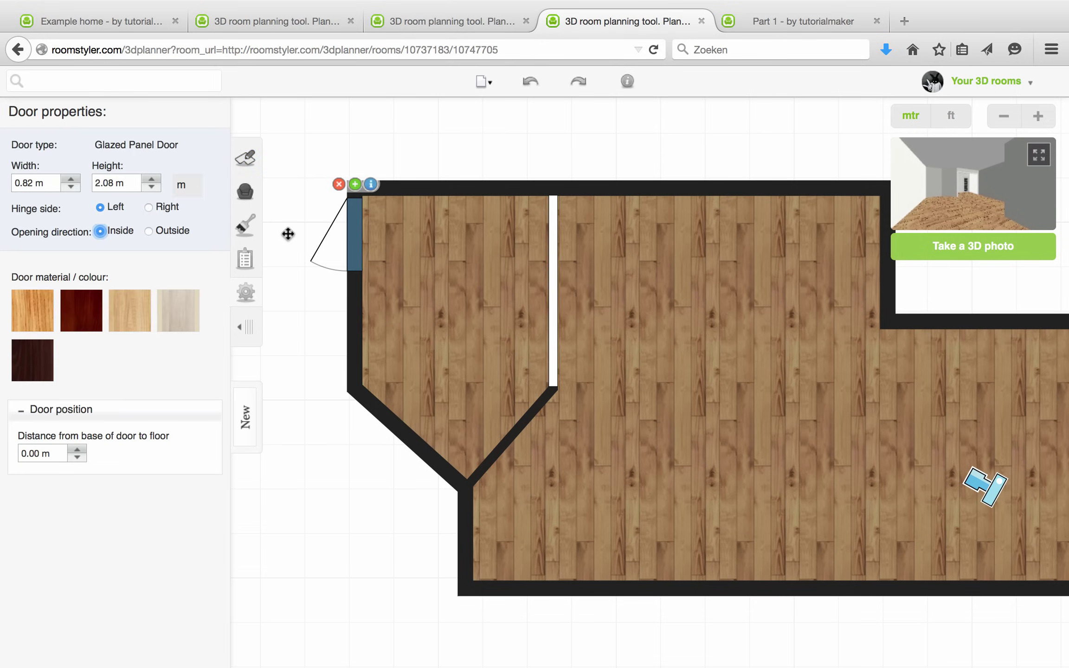
Position a second glazed door below the first, hinged on the right side.
mouse_move(351, 201)
mouse_down()
mouse_move(354, 188)
mouse_move(351, 304)
mouse_up()
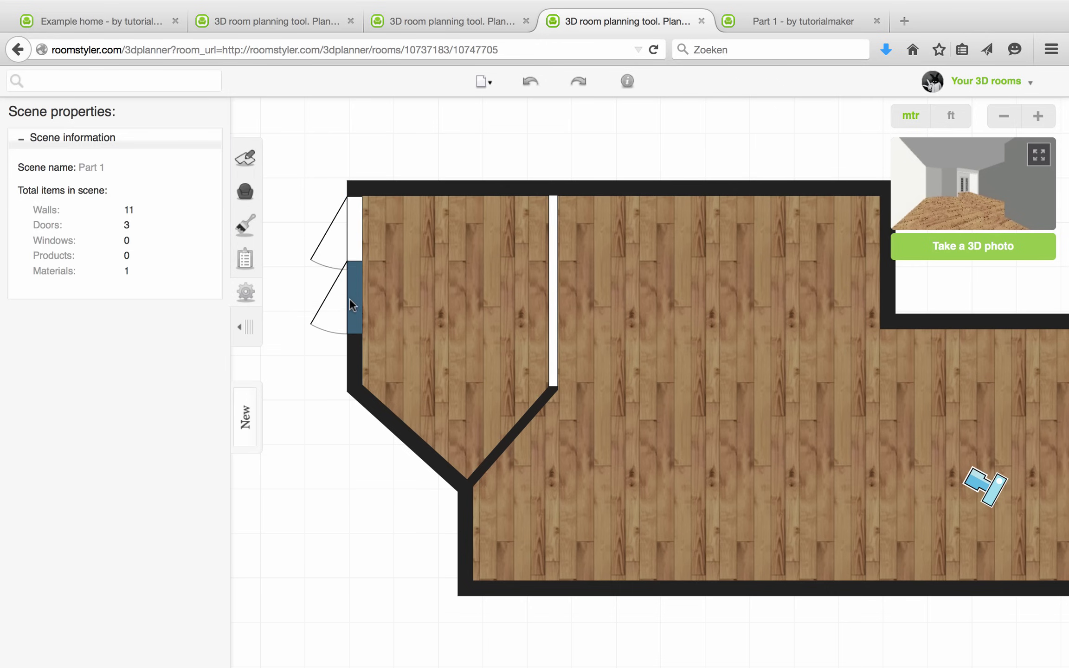
click(352, 304)
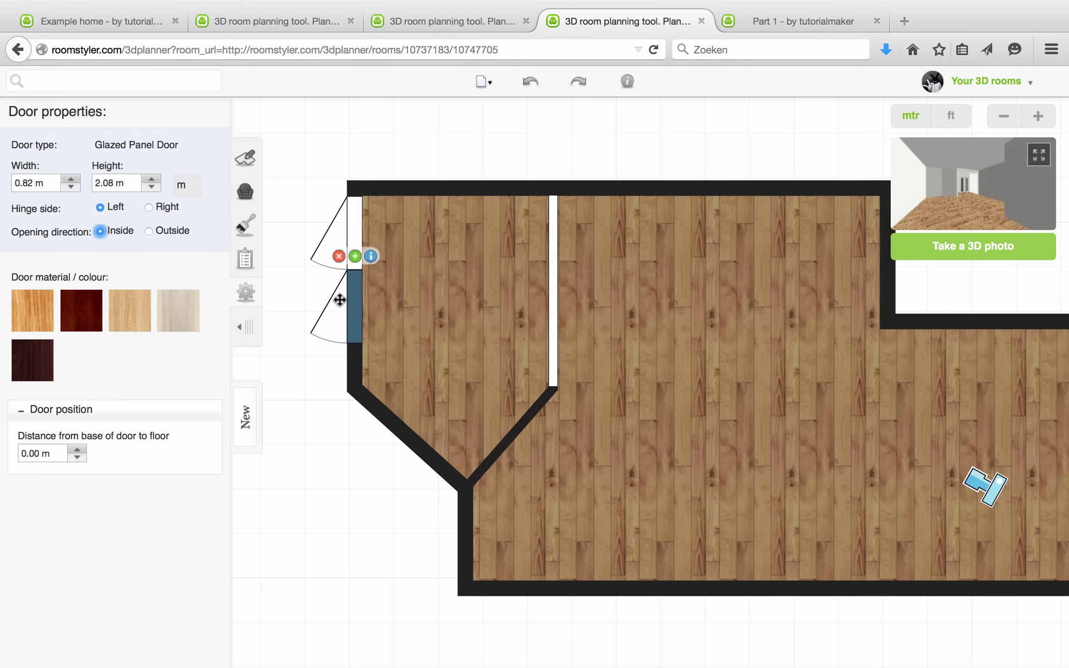
click(159, 207)
click(530, 148)
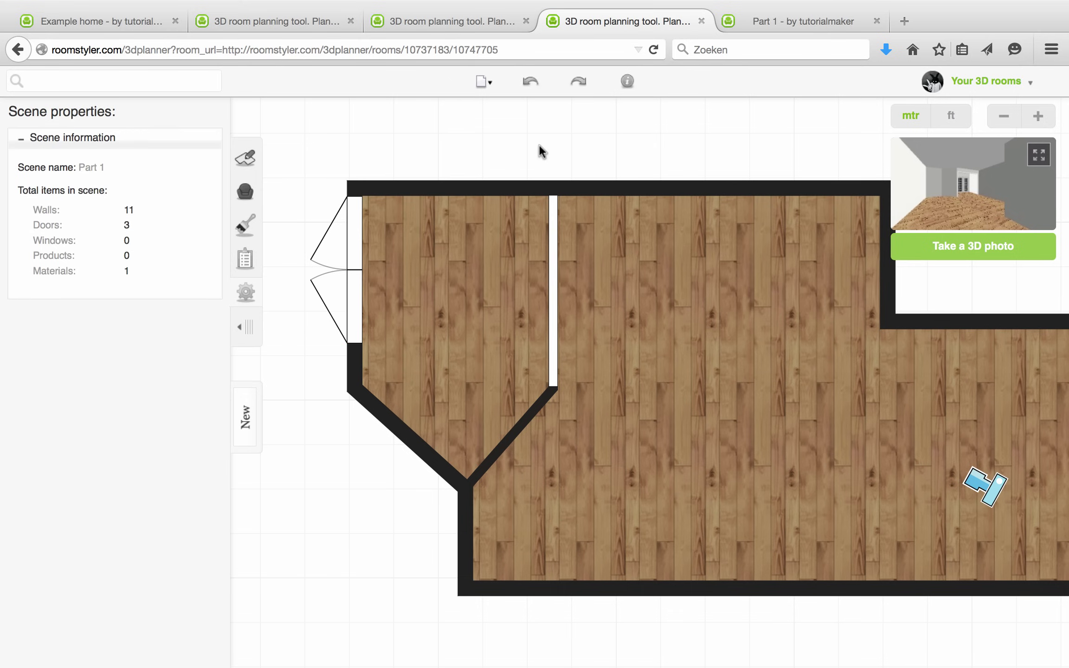
click(1040, 159)
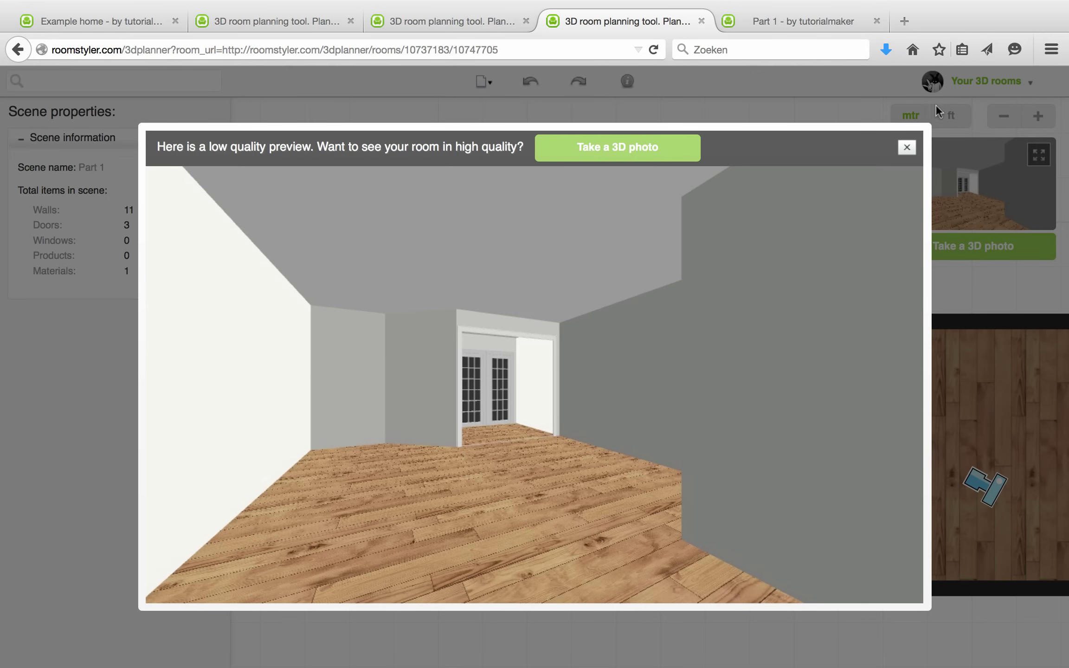
click(906, 148)
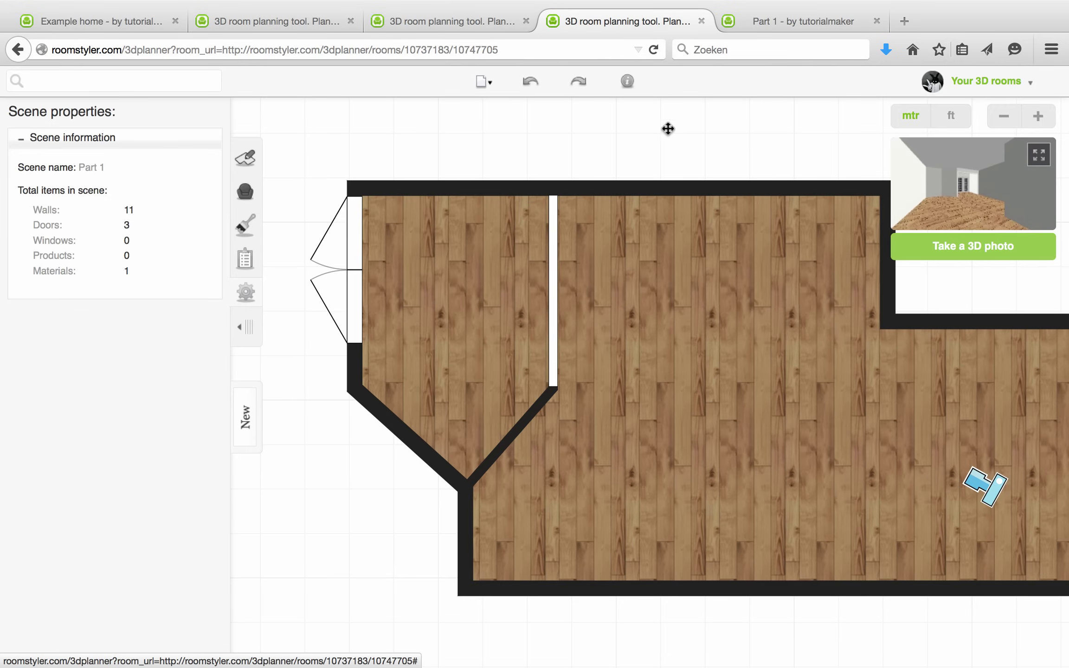
Drag a sash window from the Windows catalogue onto the bottom wall.
click(245, 158)
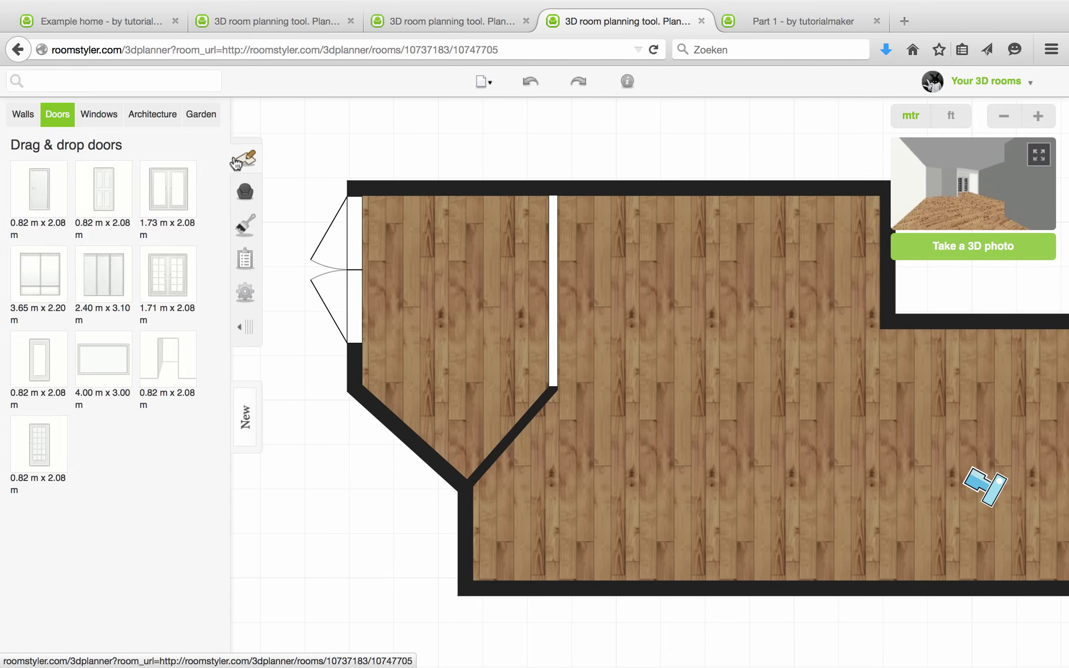
click(88, 122)
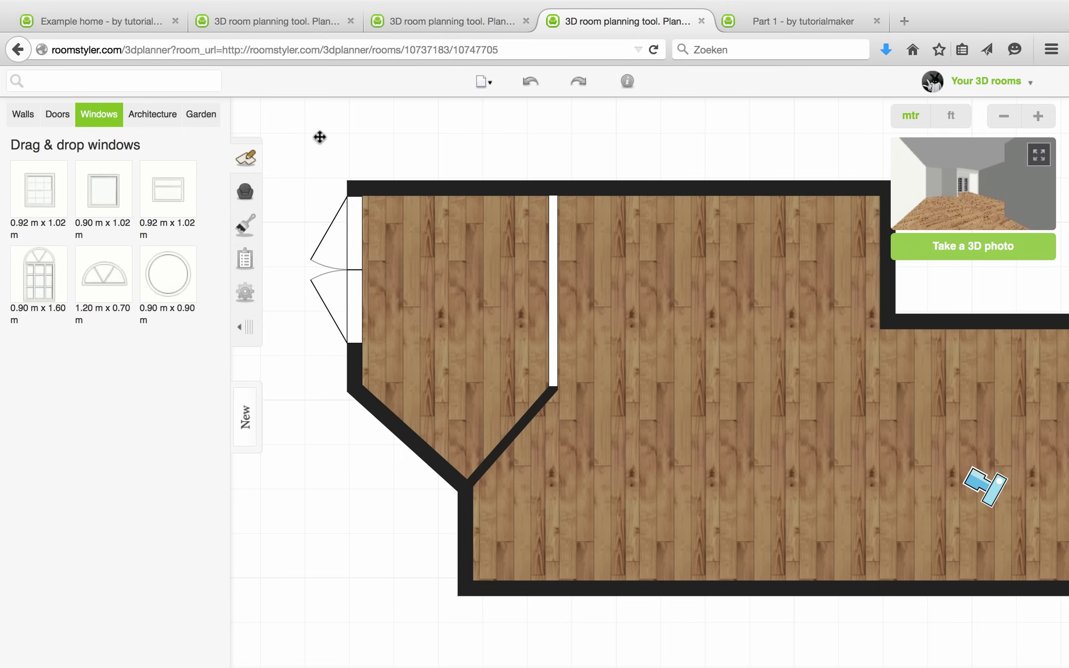
mouse_move(34, 191)
mouse_down()
mouse_move(523, 516)
mouse_move(554, 593)
mouse_up()
Set the sash window to 0.92 m wide, 1.50 m tall, 0.70 m above the floor.
click(556, 590)
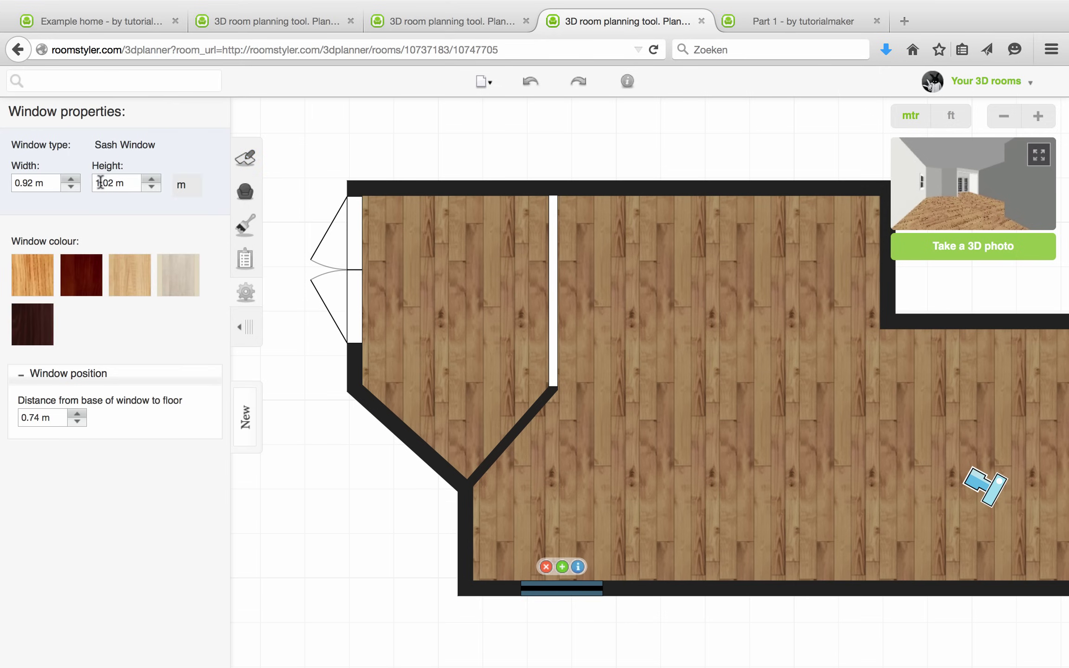
drag(95, 182, 114, 183)
text(5)
click(44, 179)
double_click(34, 416)
text(0.70)
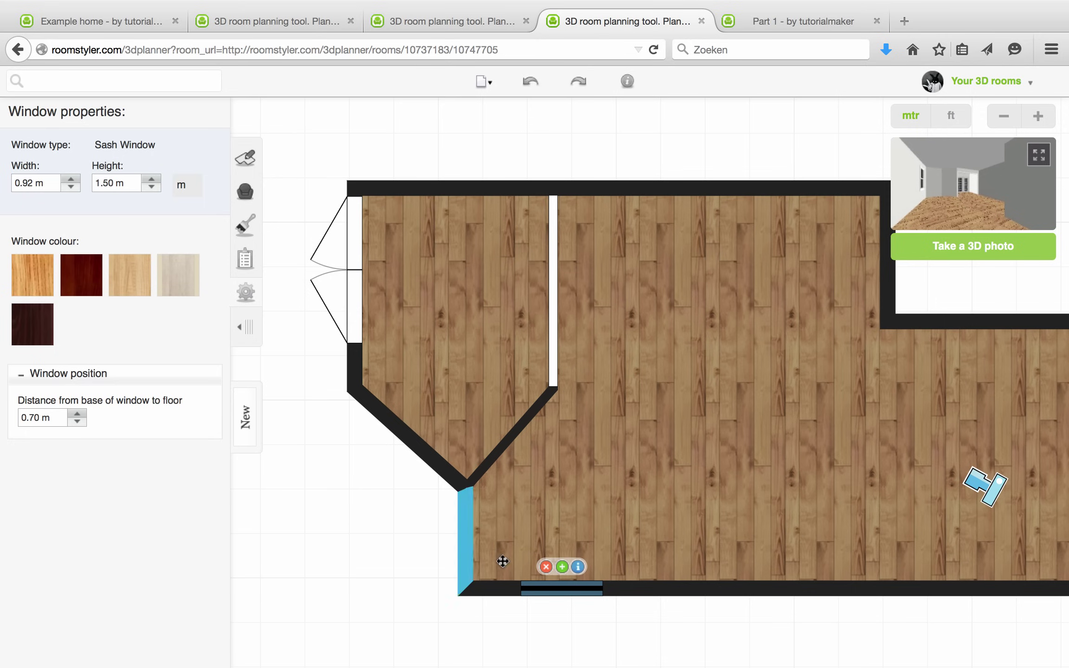
Duplicate the sash window twice, sliding each copy rightward along the bottom wall.
click(562, 565)
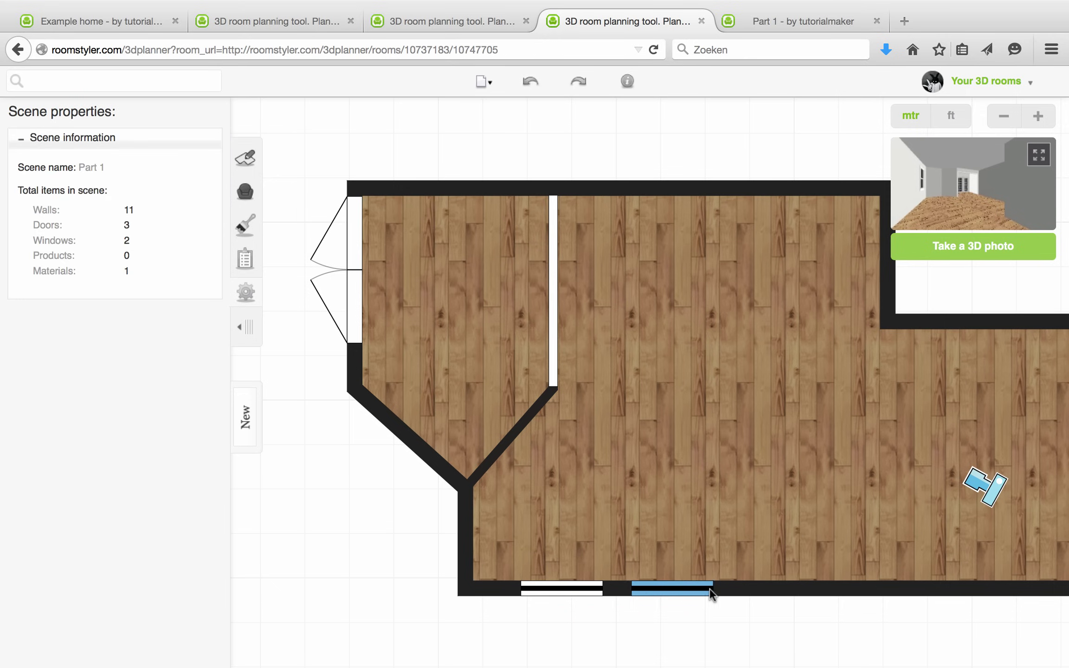
drag(622, 592, 751, 594)
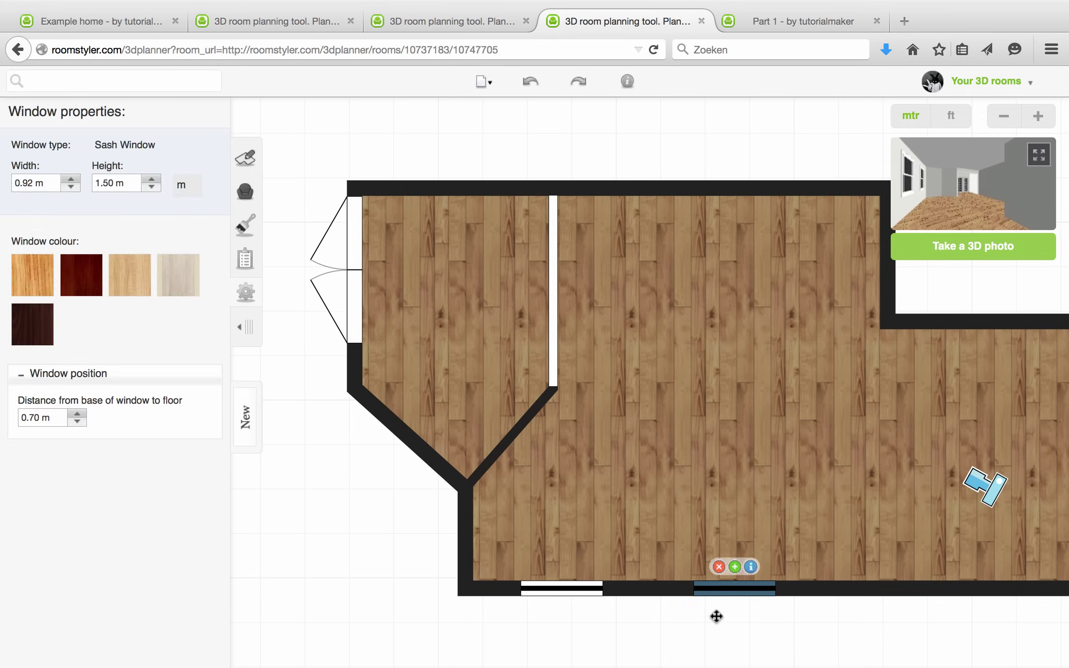
drag(661, 612, 432, 582)
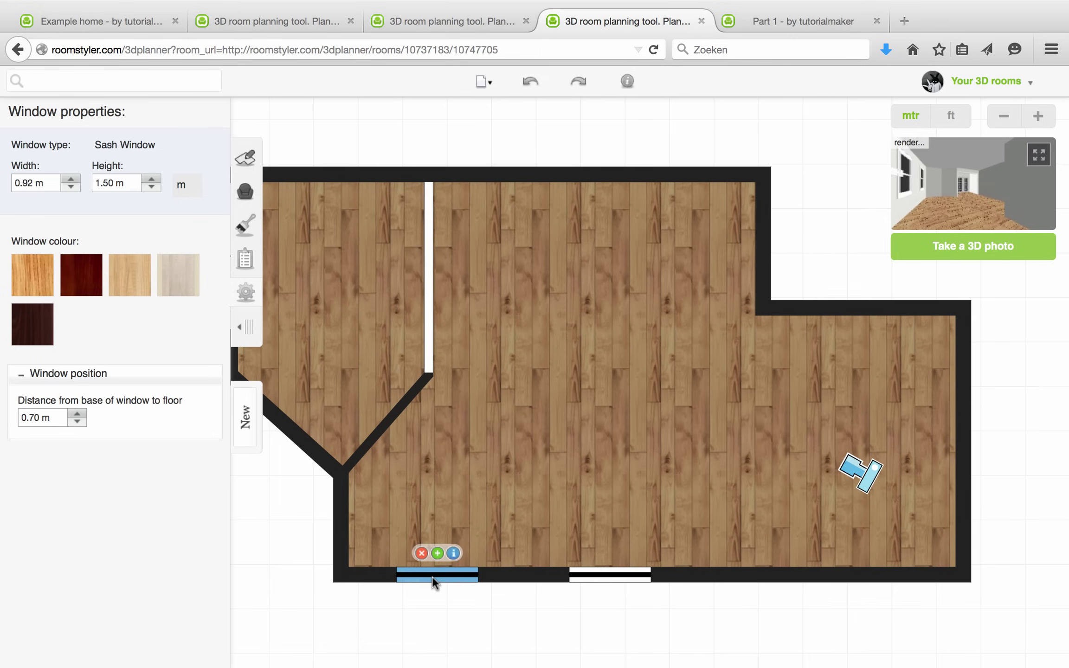
click(438, 553)
drag(488, 574, 871, 593)
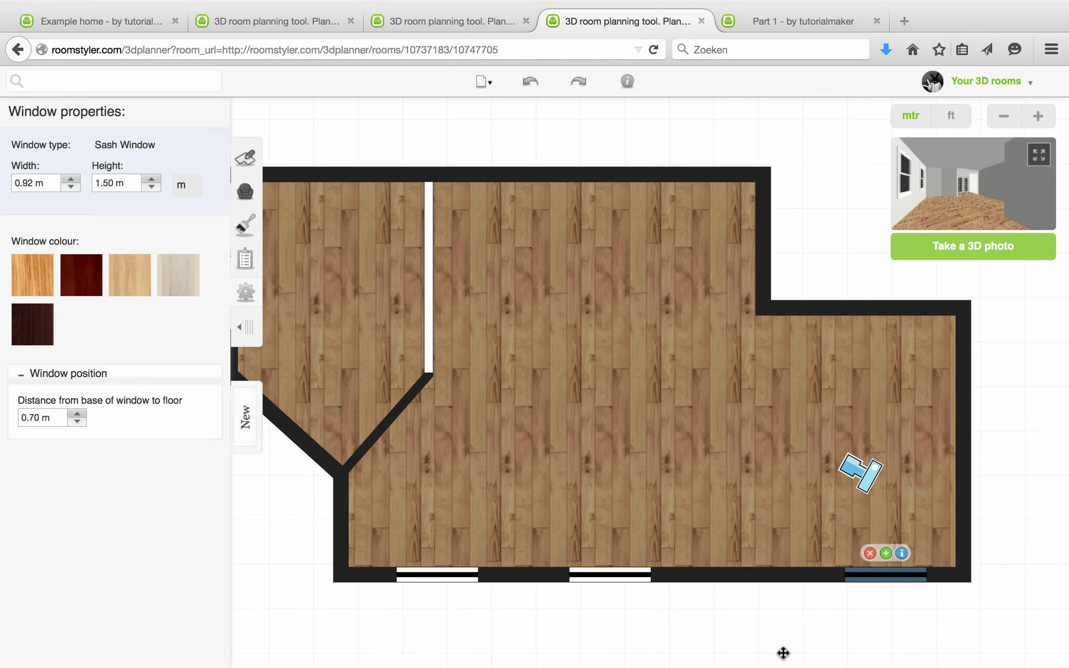
click(557, 638)
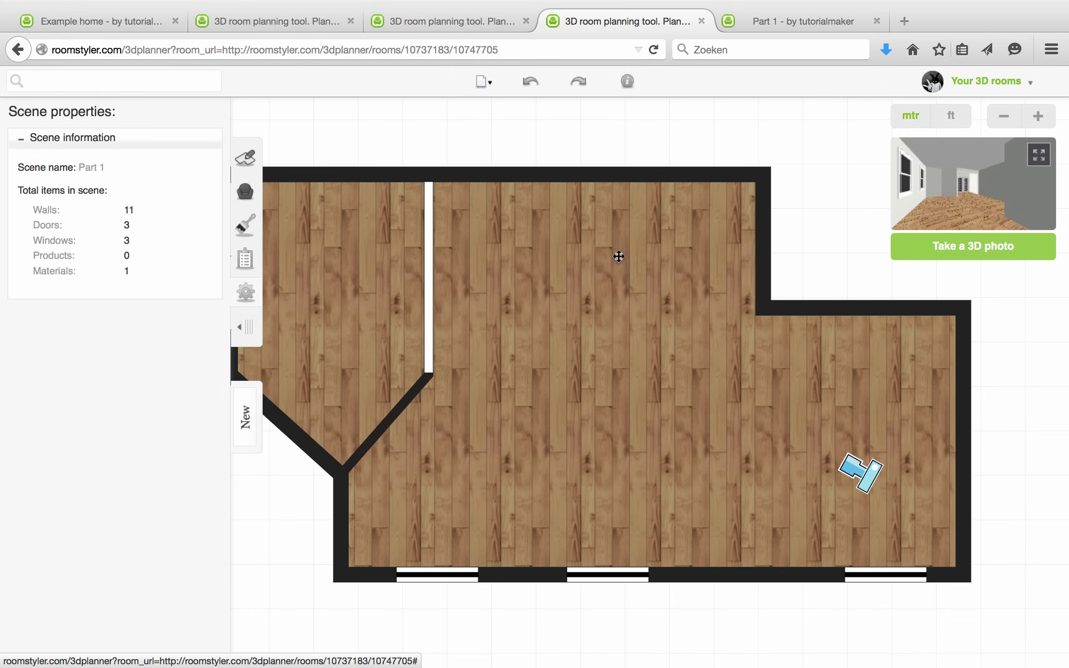
Save the room under the title 'Part 2' and open its public room page.
click(494, 87)
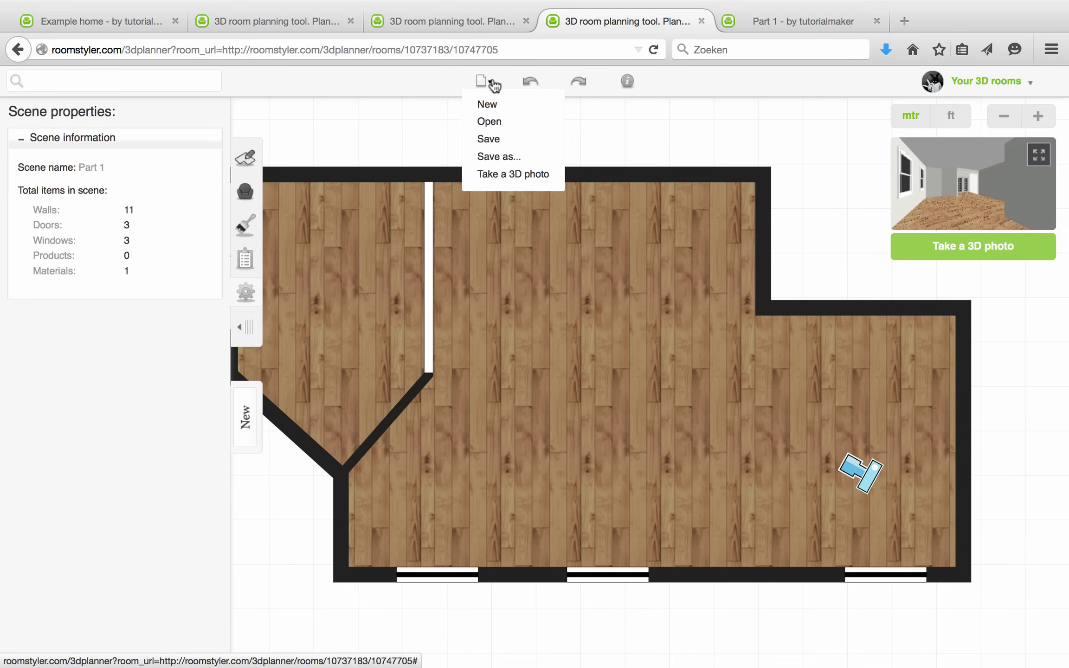
click(488, 159)
click(384, 298)
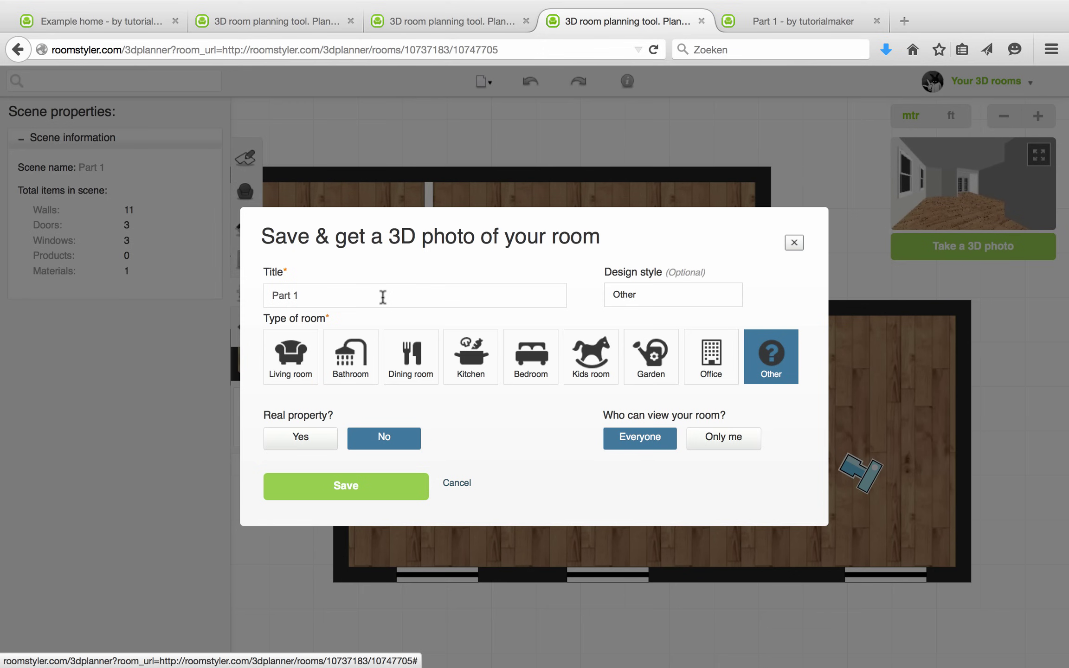
key(BackSpace)
text(2)
click(323, 491)
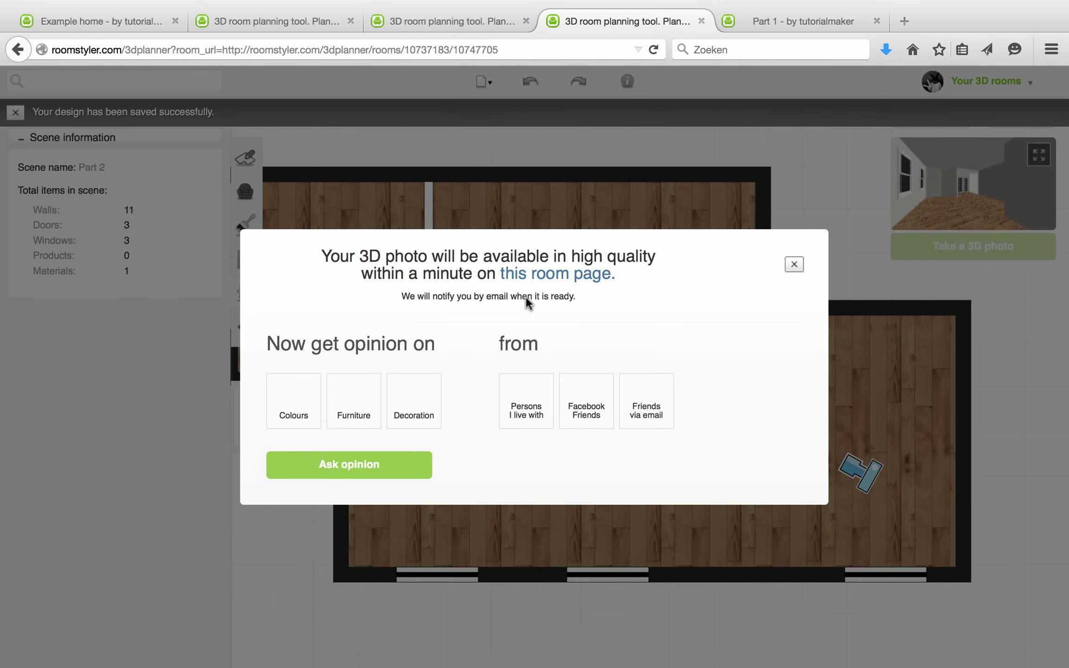
click(559, 276)
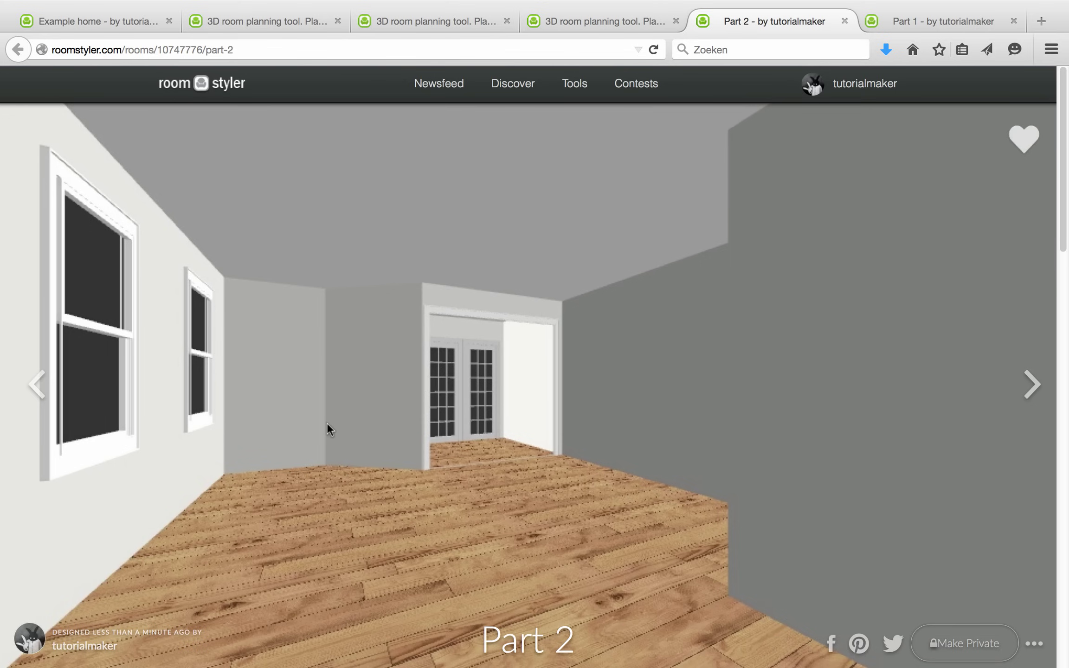
Reload the Part 2 room page to display the finished lit render.
click(657, 52)
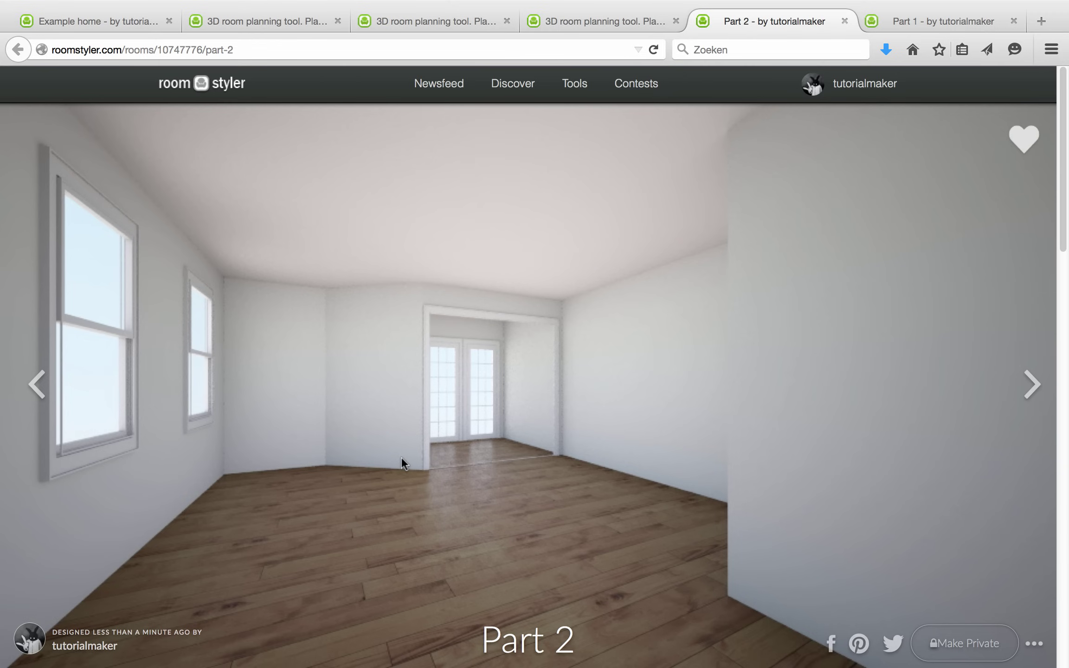
Open Part 2 for editing from the dashboard's rooms list.
click(860, 90)
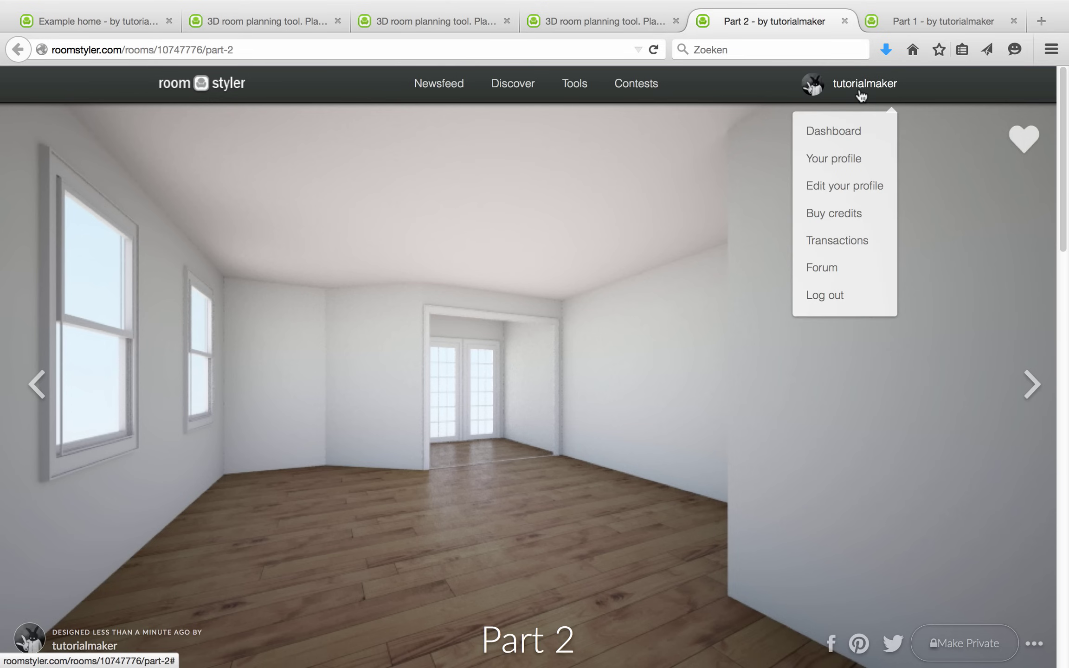
click(832, 142)
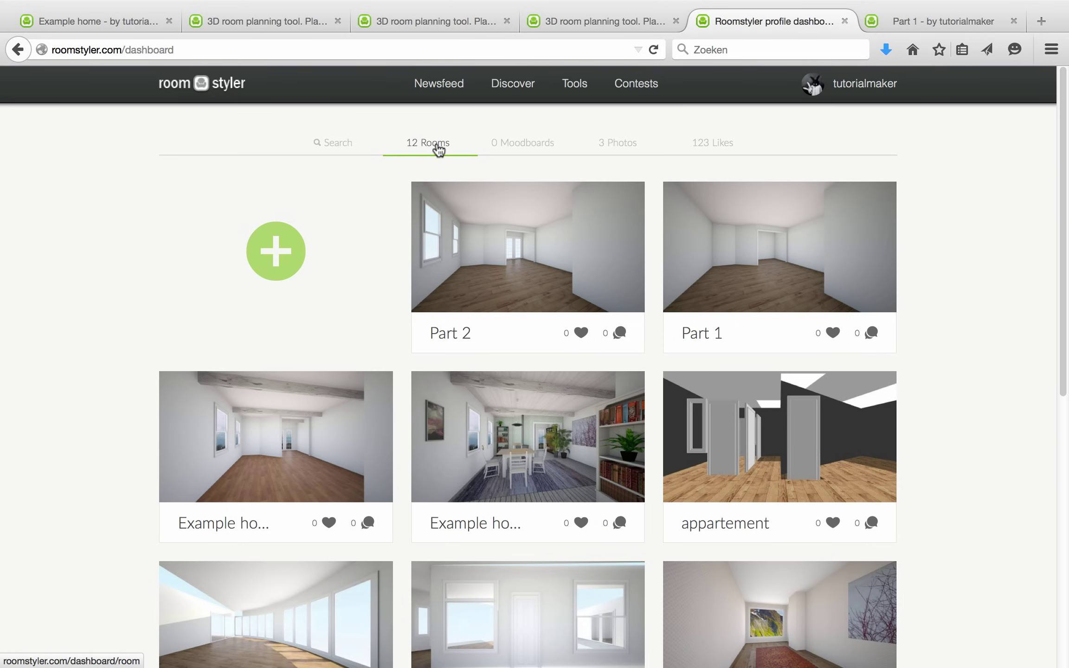
click(635, 148)
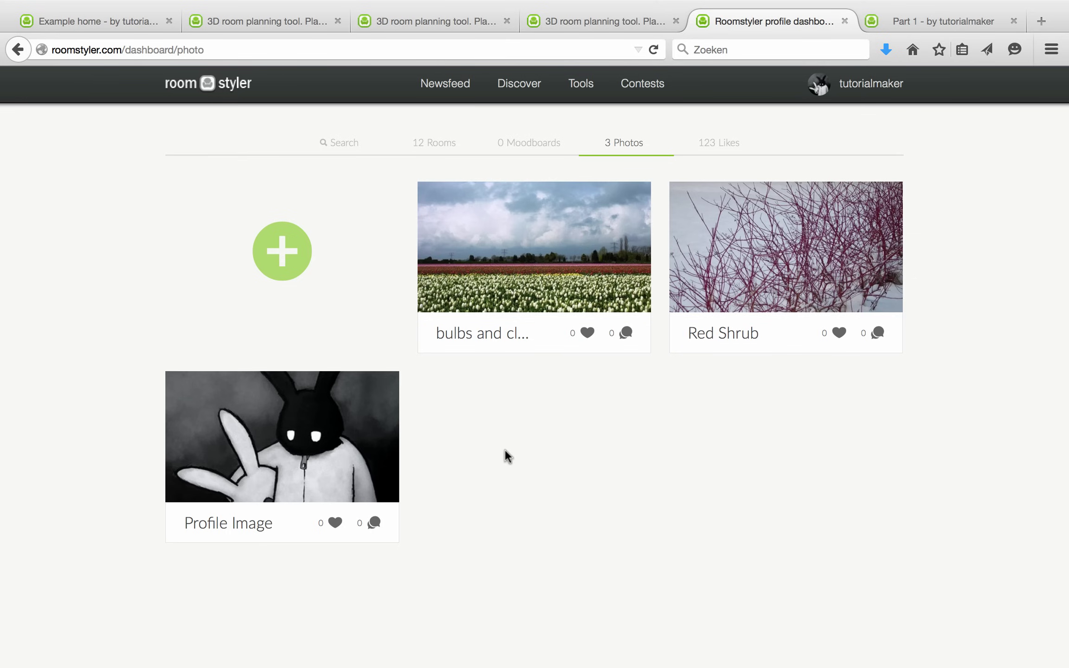
click(434, 147)
mouse_move(528, 247)
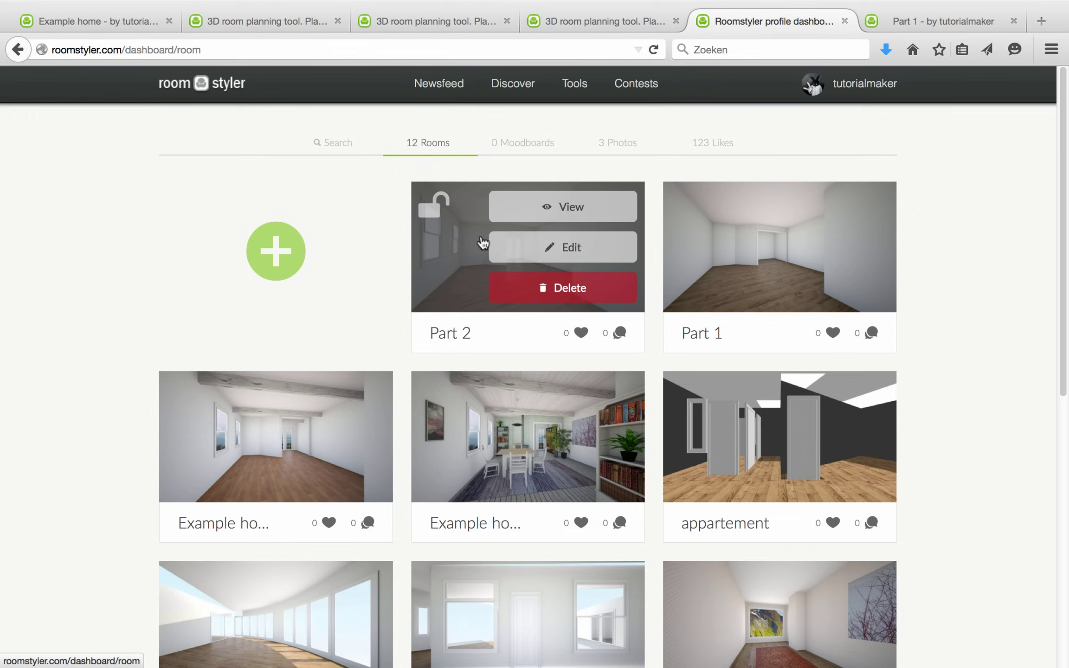
click(543, 246)
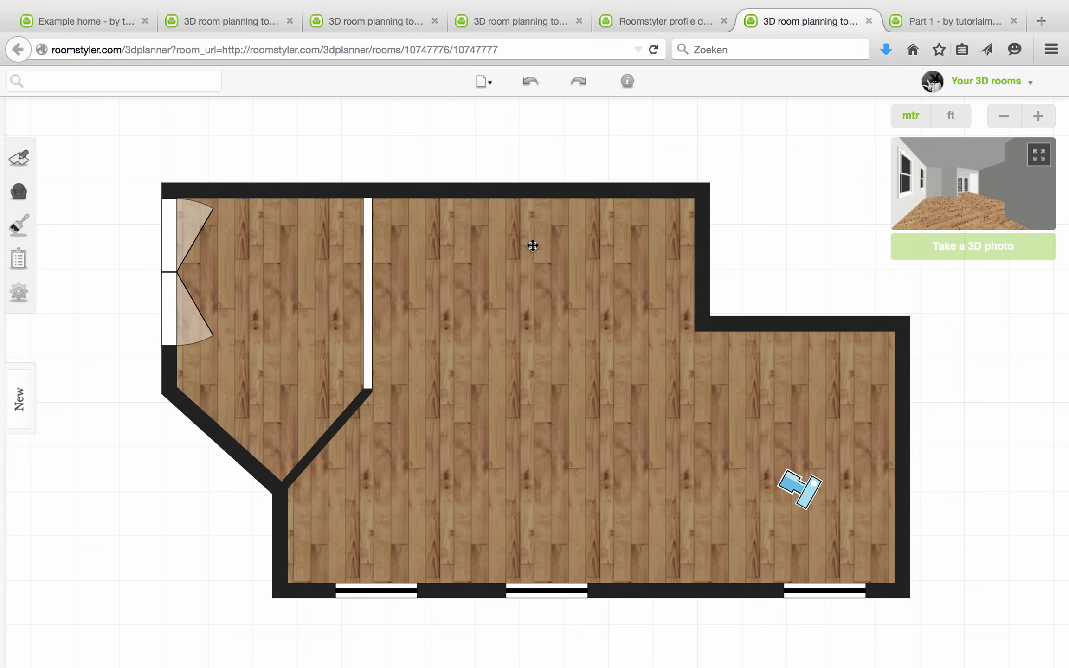
Apply the uploaded flower bulb field photo as the room's outdoor scenery.
click(22, 263)
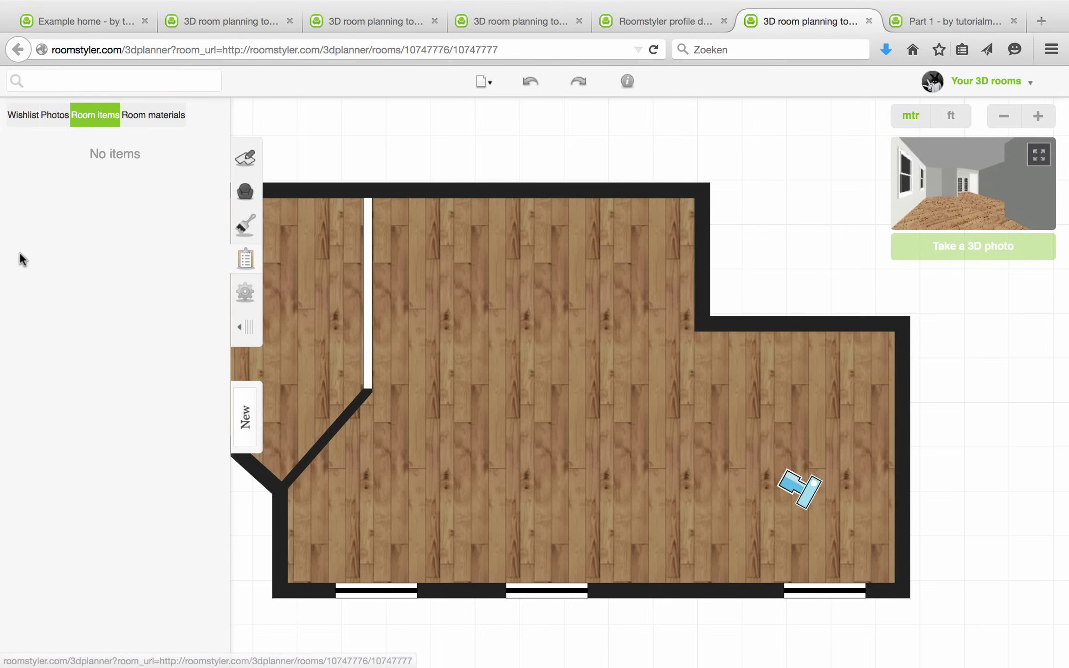
click(52, 120)
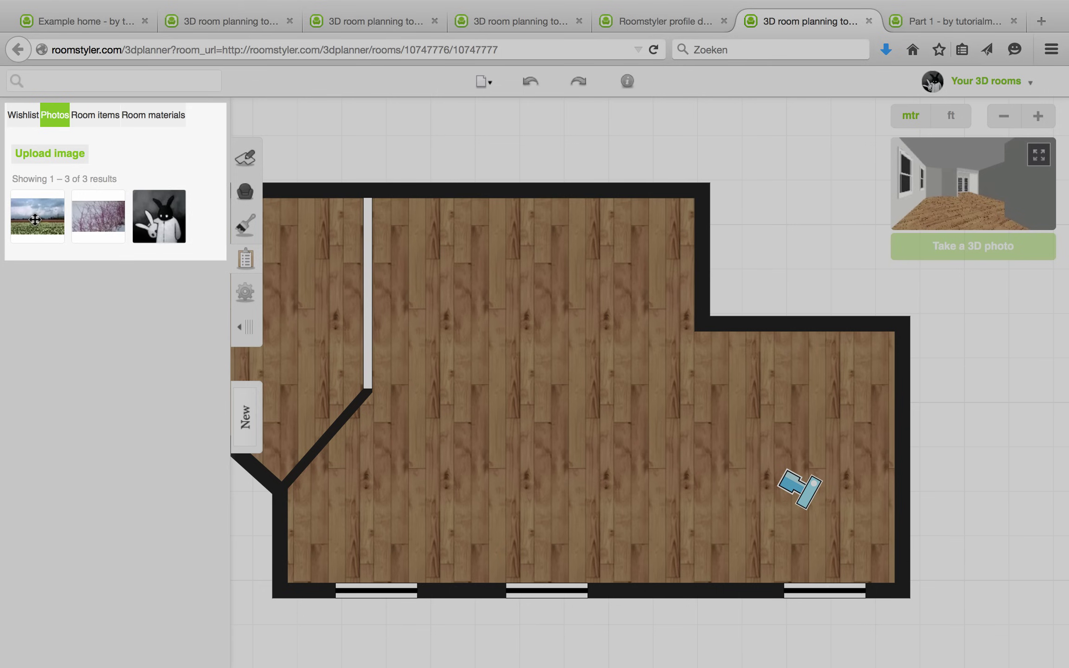
click(34, 220)
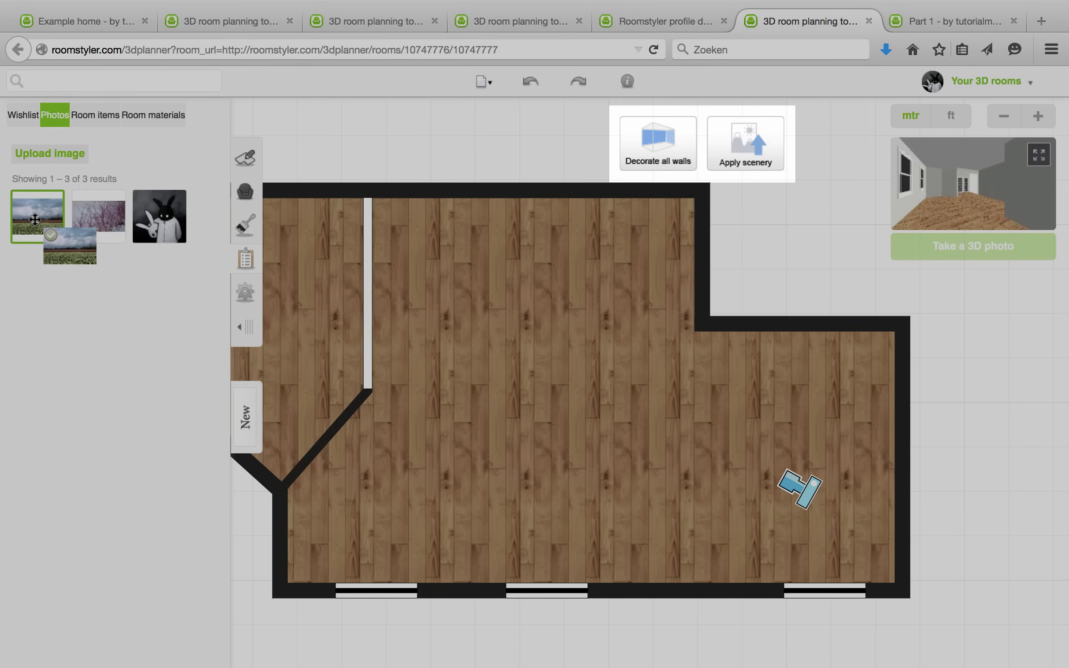
drag(35, 220, 753, 166)
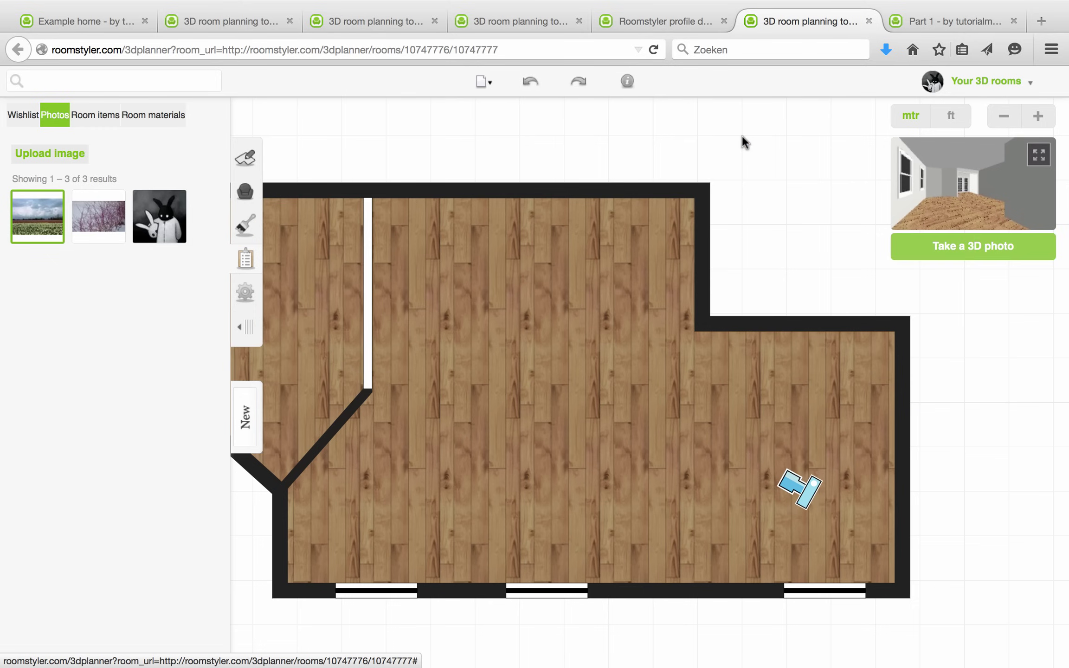
Save room 'Part 2' and start its photo-quality 3D render.
click(994, 245)
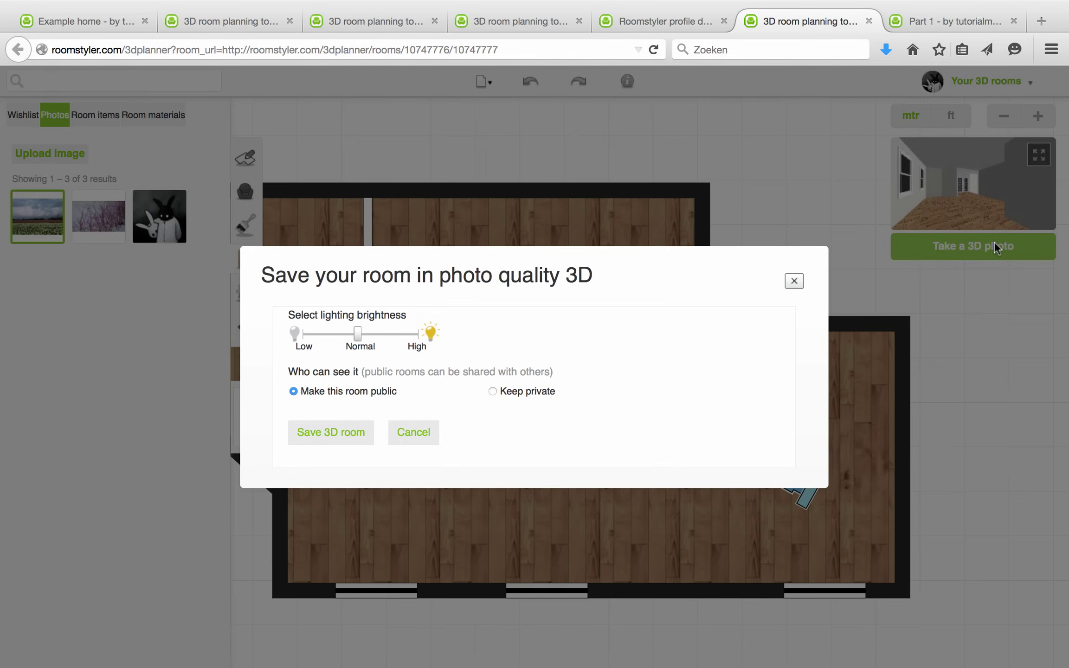
click(329, 430)
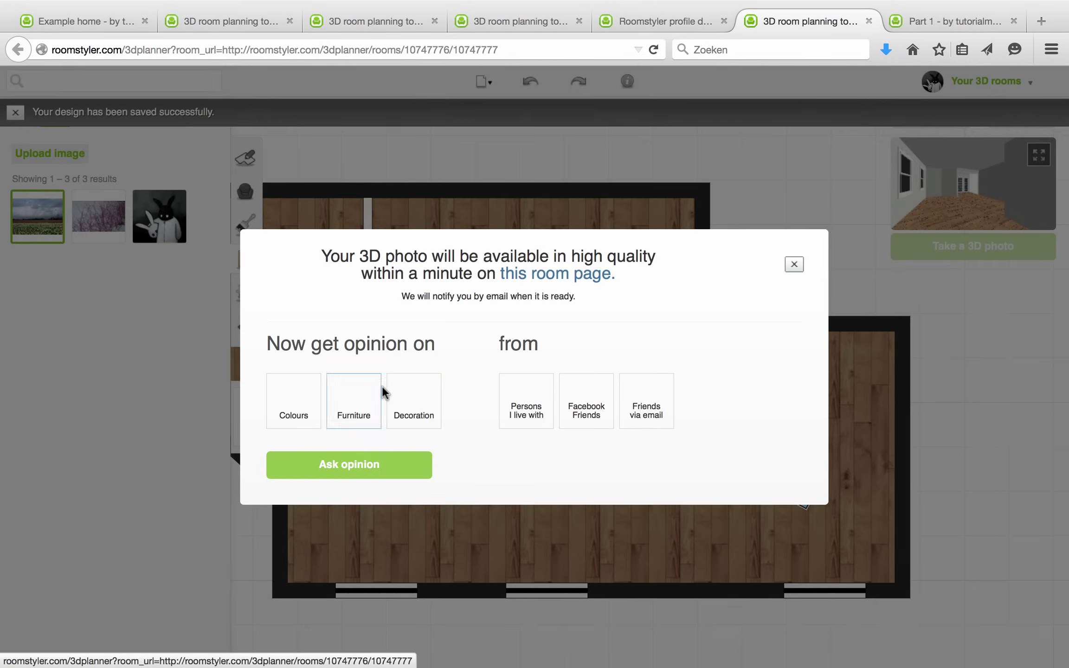